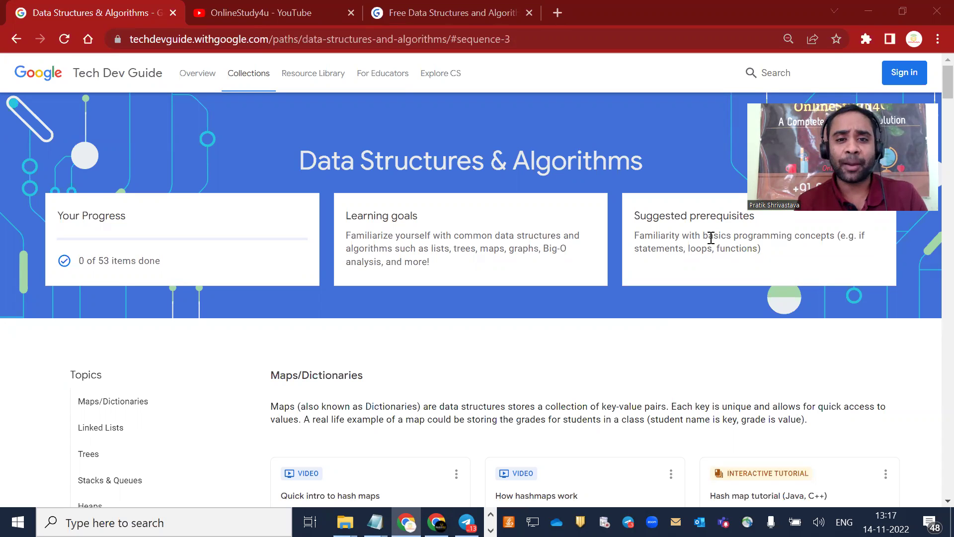
pyautogui.scroll(-2, 361, 329)
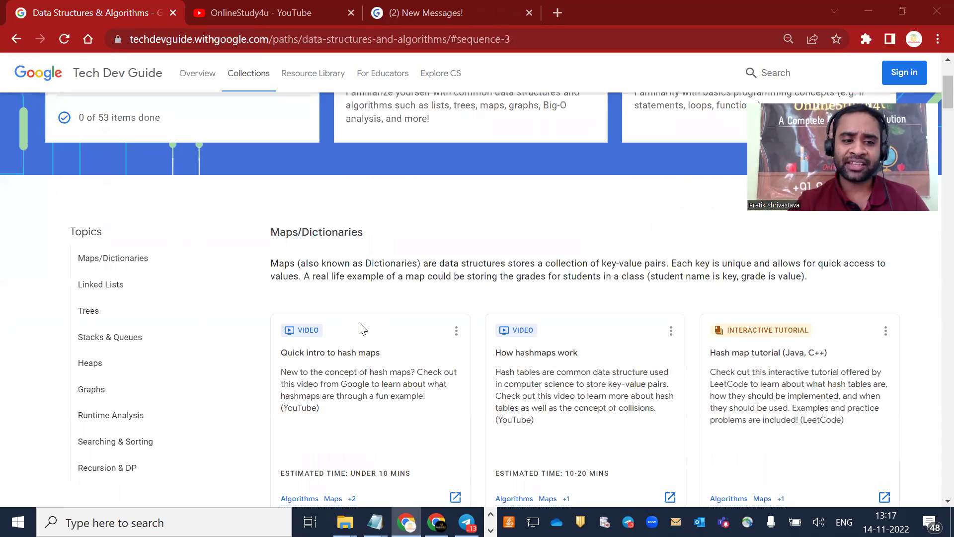
pyautogui.scroll(-5, 361, 328)
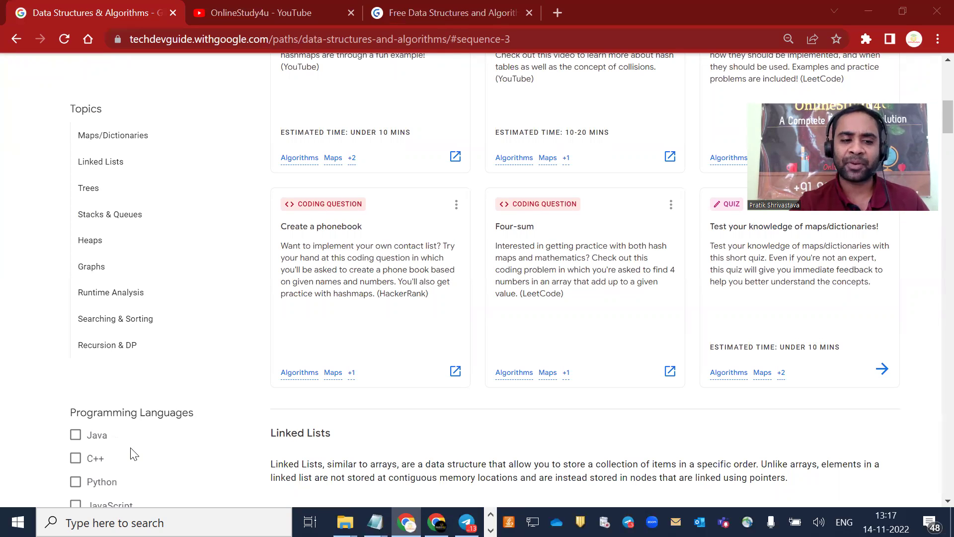
pyautogui.scroll(2, 130, 453)
pyautogui.scroll(5, 133, 454)
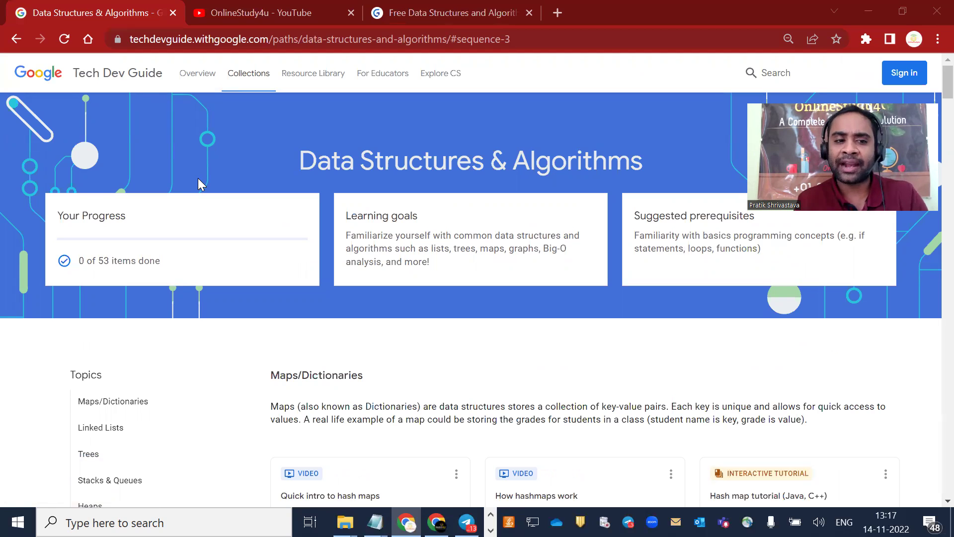
# Step: Switch to the OnlineStudy4u YouTube tab and view the channel's uploaded videos
pyautogui.click(256, 6)
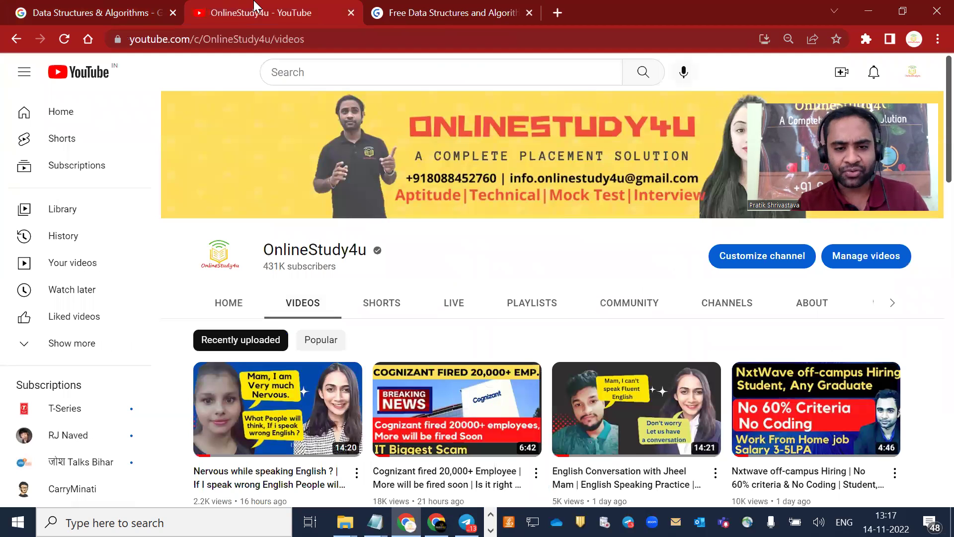
pyautogui.scroll(-1, 436, 212)
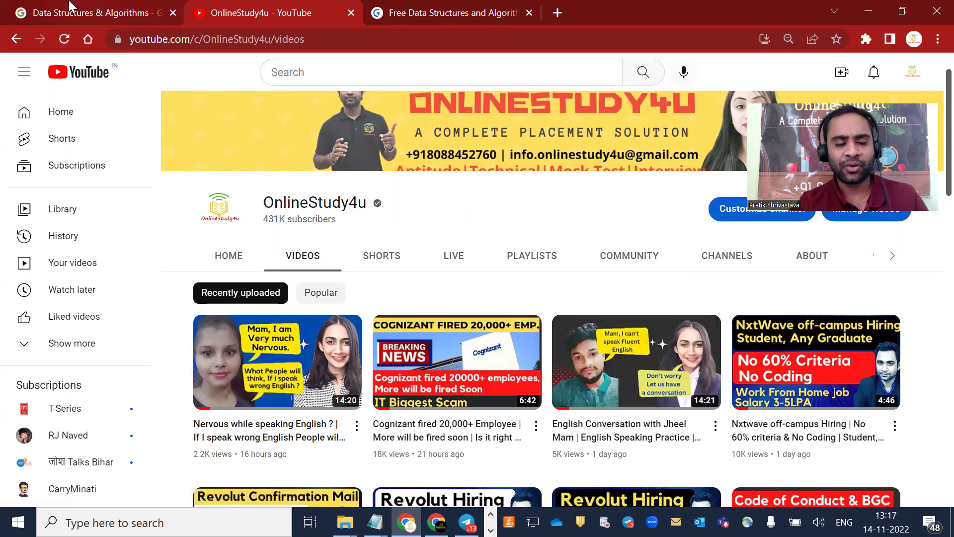
# Step: Return to the Data Structures & Algorithms path and jump to the Linked Lists topic
pyautogui.click(89, 13)
pyautogui.scroll(-1, 295, 280)
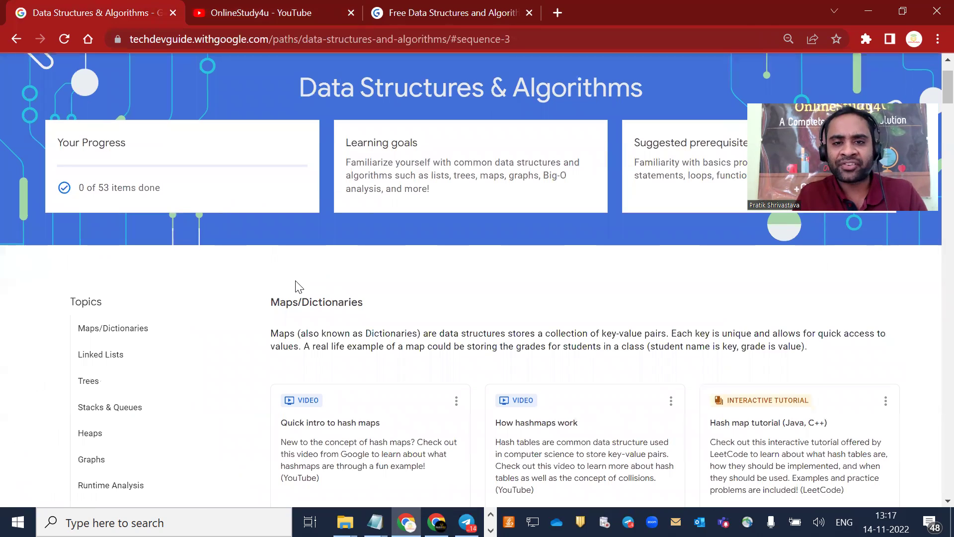
pyautogui.scroll(-1, 205, 335)
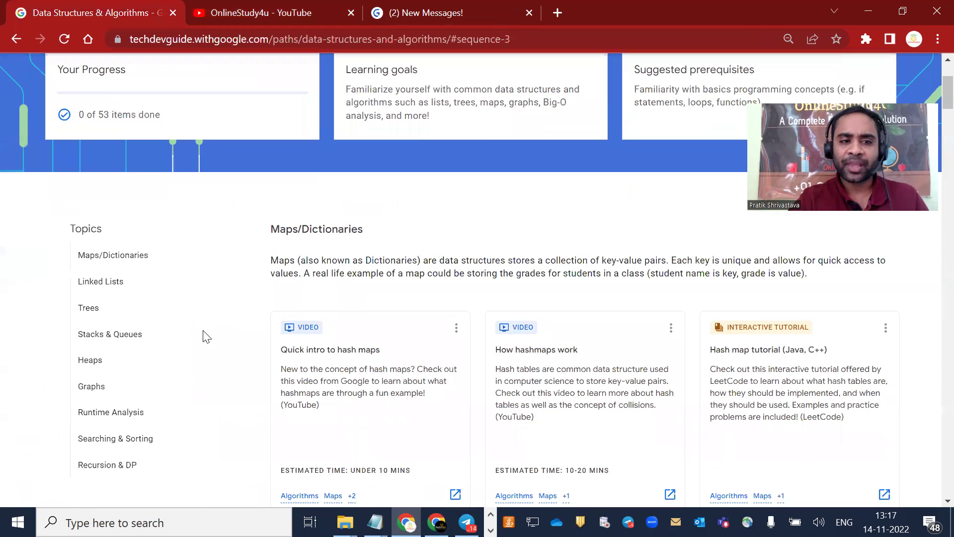
pyautogui.click(142, 279)
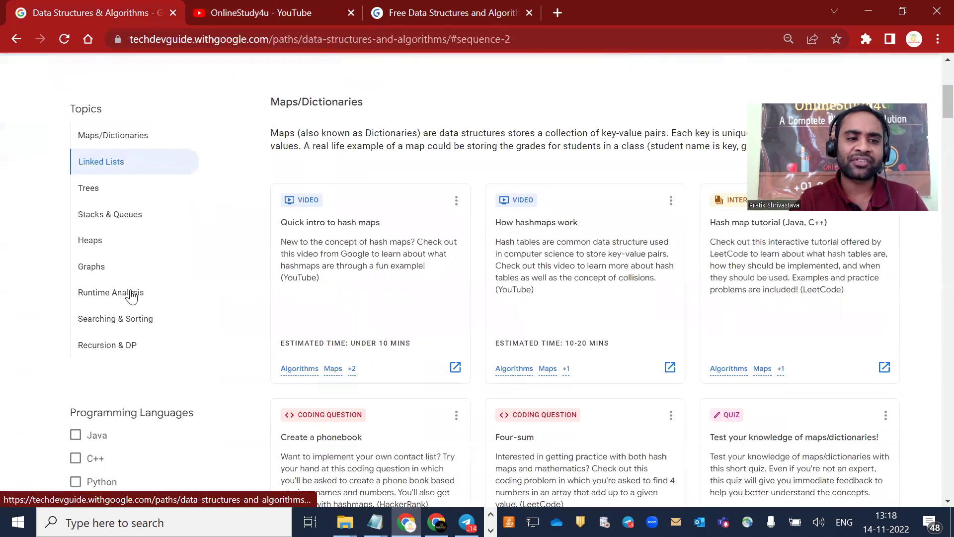
pyautogui.click(90, 188)
# Step: Move through the Topics sidebar to the Trees topic's videos, readings and questions
pyautogui.click(93, 240)
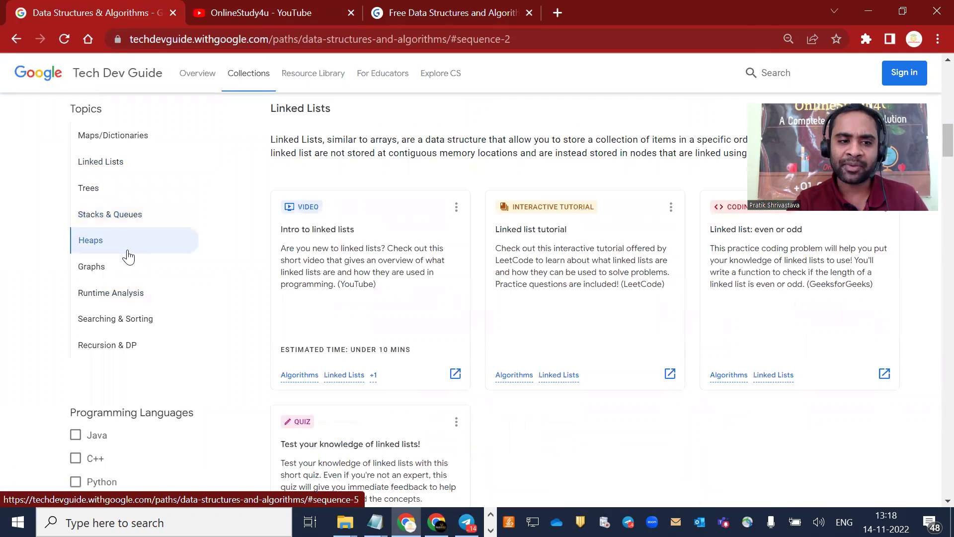
pyautogui.click(170, 320)
pyautogui.click(164, 345)
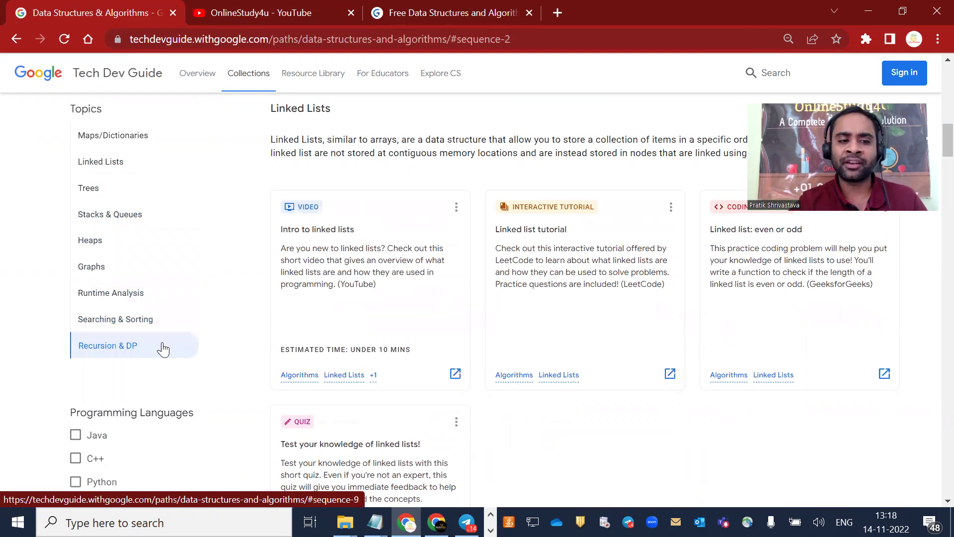
pyautogui.scroll(2, 163, 348)
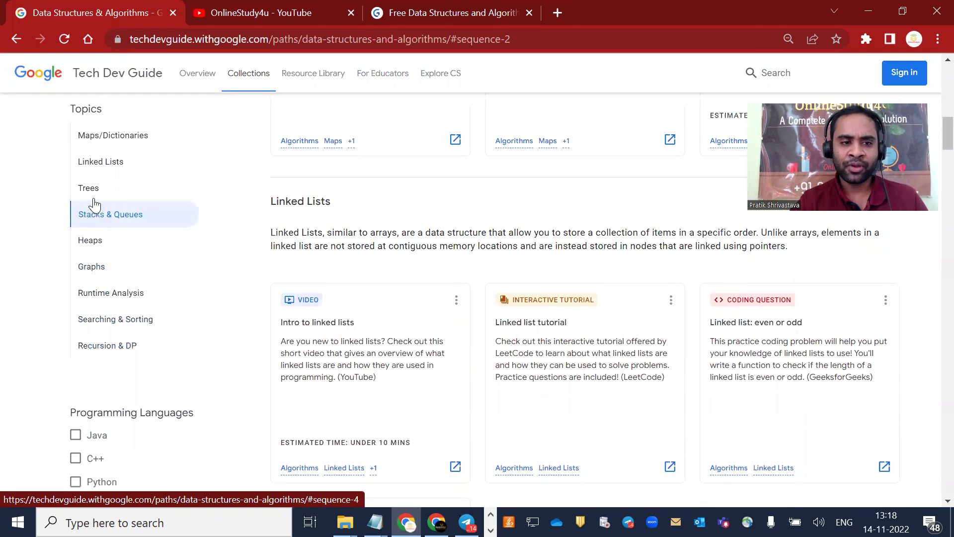
pyautogui.click(91, 188)
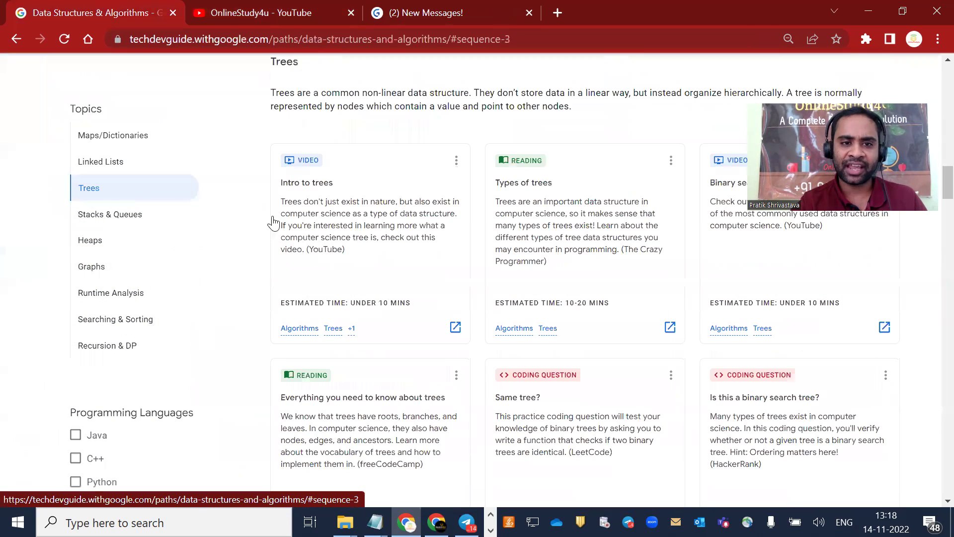
pyautogui.scroll(1, 317, 267)
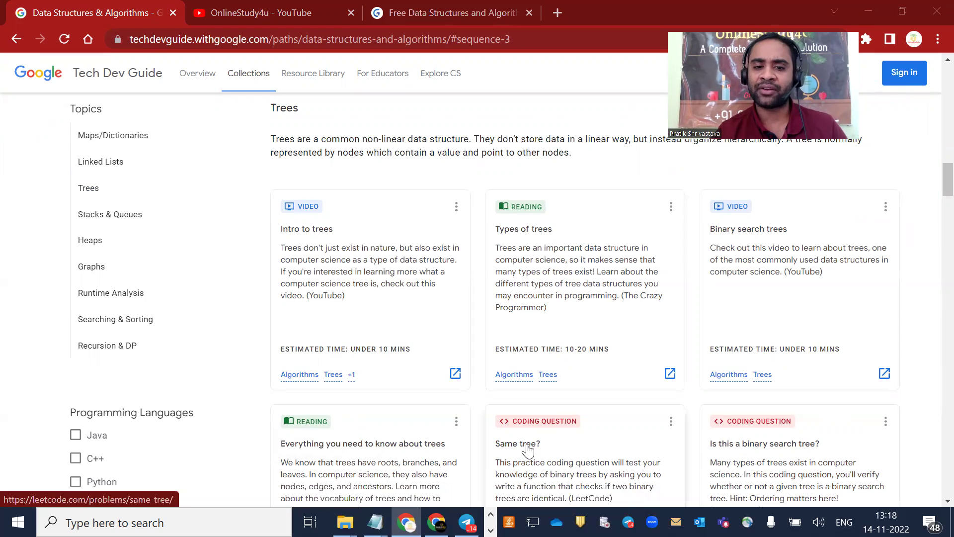
# Step: Play and pause 'Applied CS Skills - Ghost II - Trees', then return to the Trees resources
pyautogui.click(304, 234)
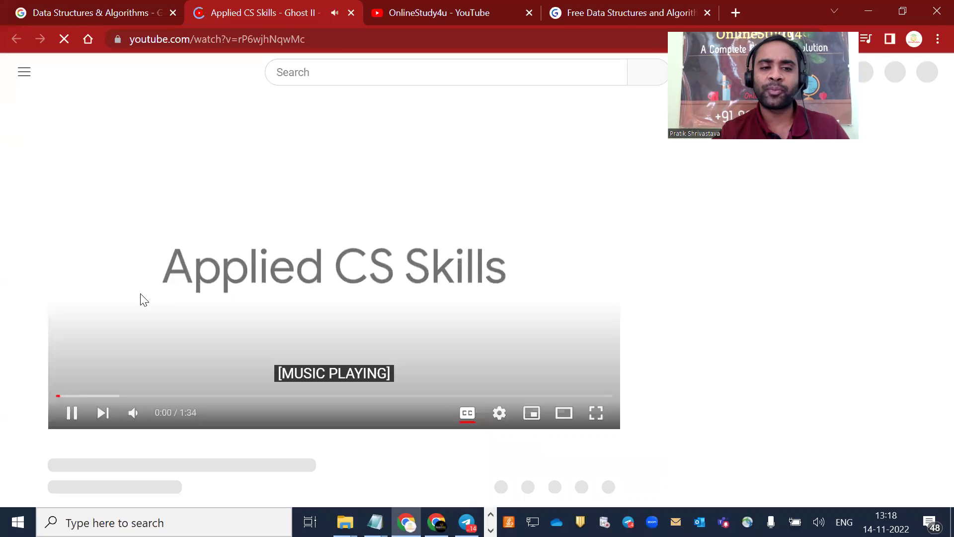
pyautogui.click(71, 413)
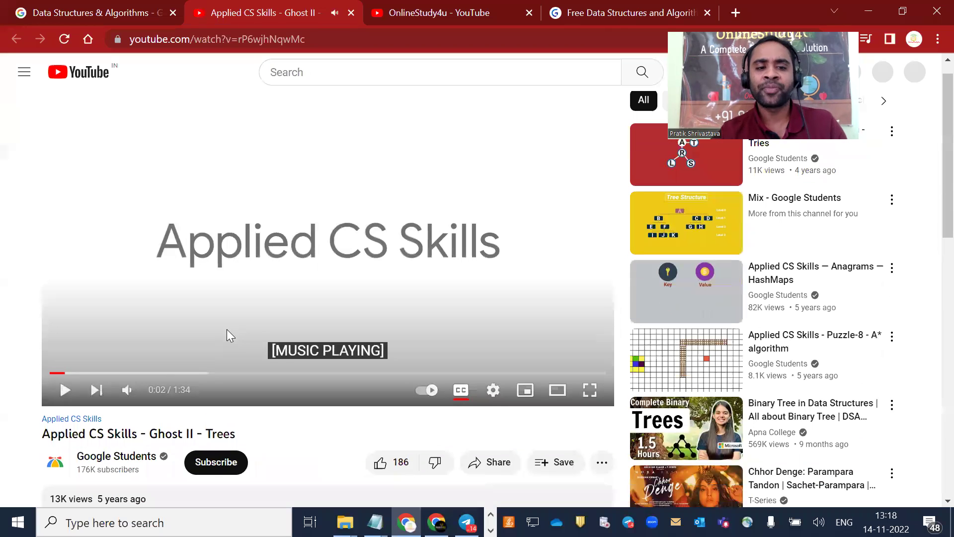
pyautogui.click(88, 12)
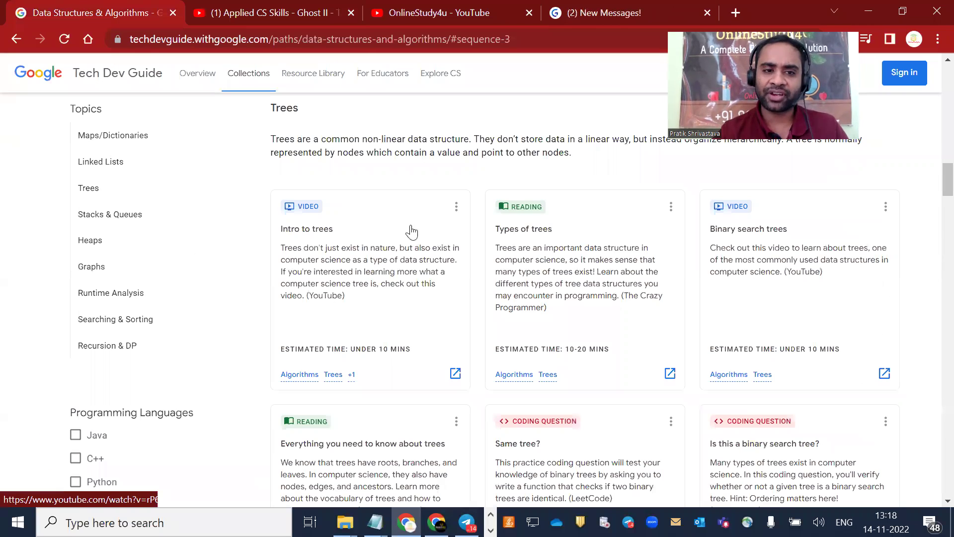
# Step: Read through 'Types of Trees in Data Structure', then return to the Trees resources
pyautogui.click(565, 272)
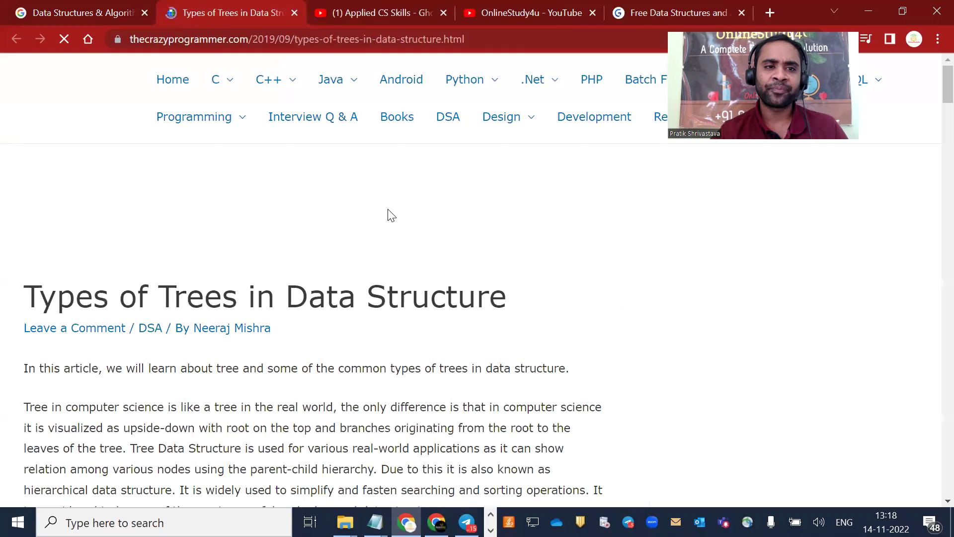
pyautogui.scroll(-1, 392, 215)
pyautogui.scroll(-2, 391, 215)
pyautogui.scroll(-3, 391, 215)
pyautogui.scroll(-4, 391, 216)
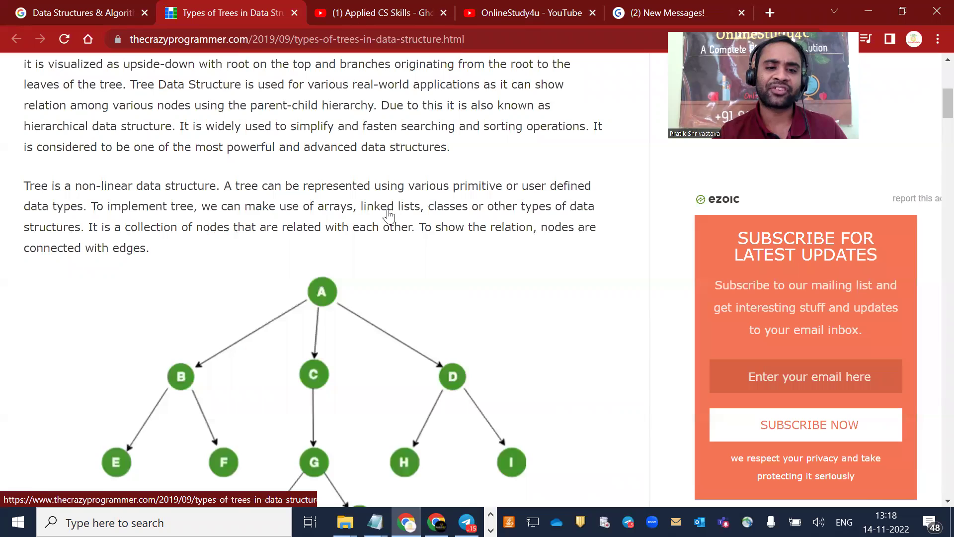
pyautogui.scroll(-8, 392, 216)
pyautogui.scroll(-6, 391, 215)
pyautogui.scroll(-5, 391, 216)
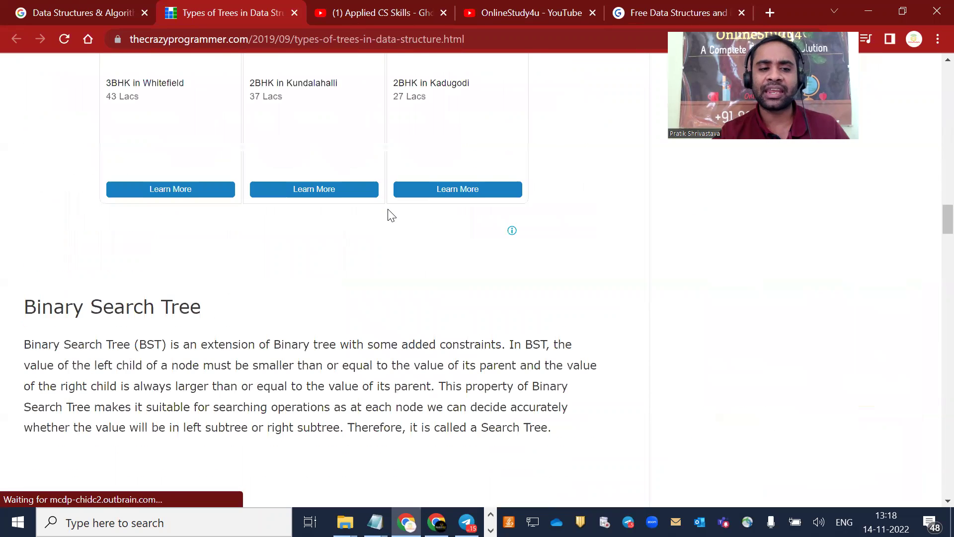
pyautogui.scroll(-3, 392, 215)
pyautogui.scroll(-8, 391, 215)
pyautogui.scroll(-5, 392, 216)
pyautogui.scroll(-4, 392, 215)
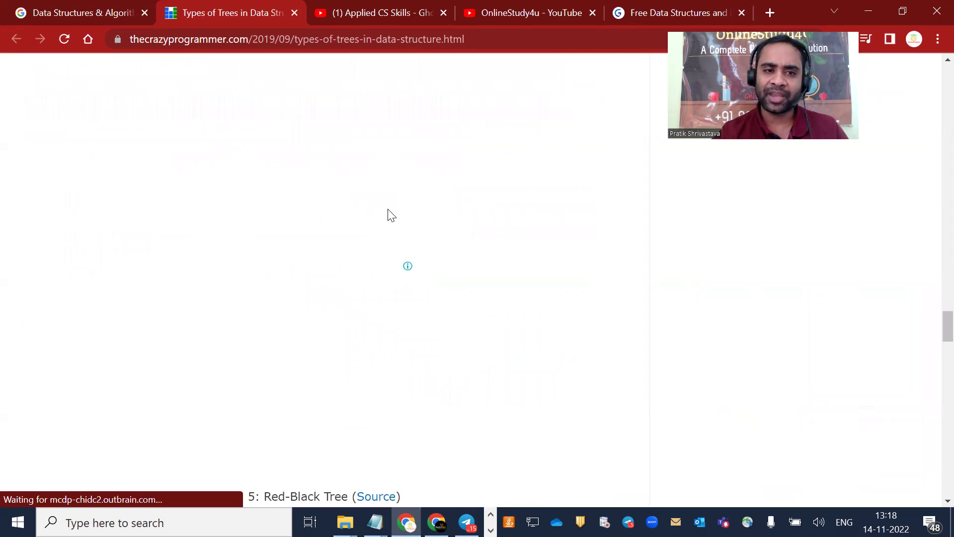
pyautogui.scroll(-3, 392, 216)
pyautogui.scroll(6, 391, 215)
pyautogui.scroll(6, 392, 215)
pyautogui.scroll(5, 392, 215)
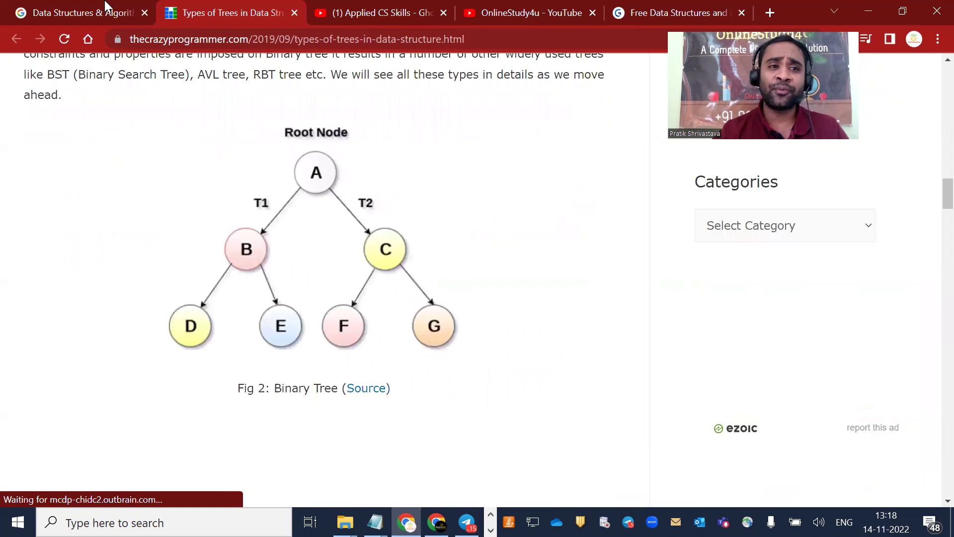
pyautogui.scroll(4, 392, 216)
pyautogui.click(100, 6)
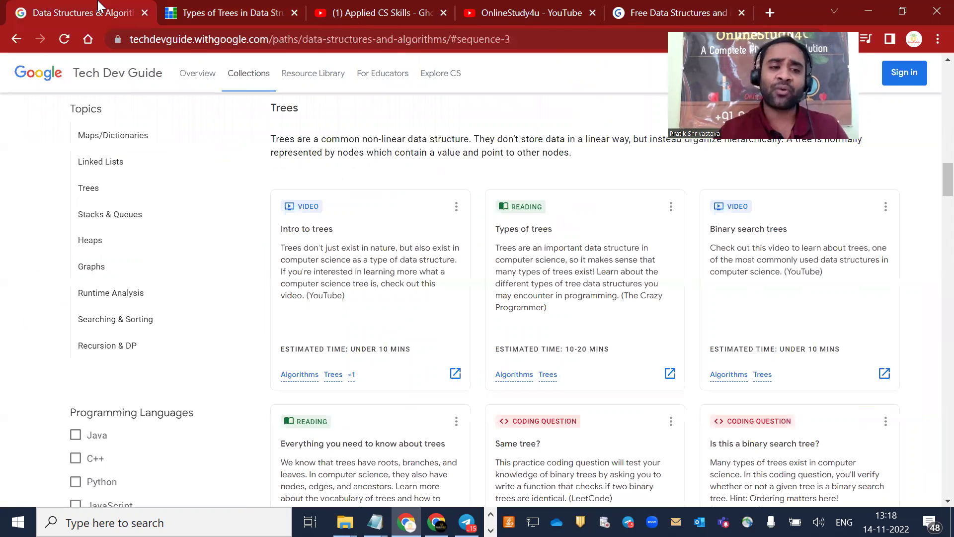
# Step: Filter the Trees resources to C++ and reopen the Types of Trees article at its introduction
pyautogui.click(75, 458)
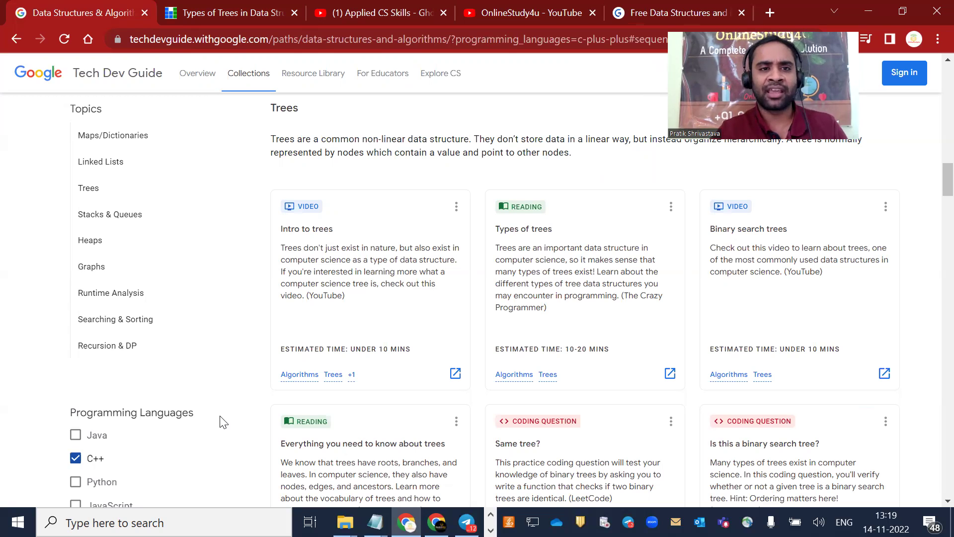
pyautogui.click(233, 12)
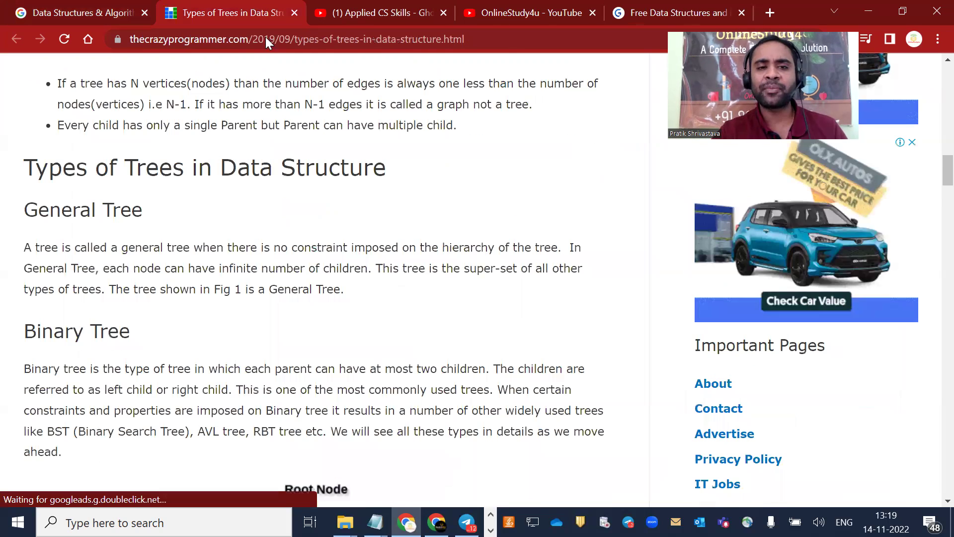
pyautogui.scroll(4, 318, 206)
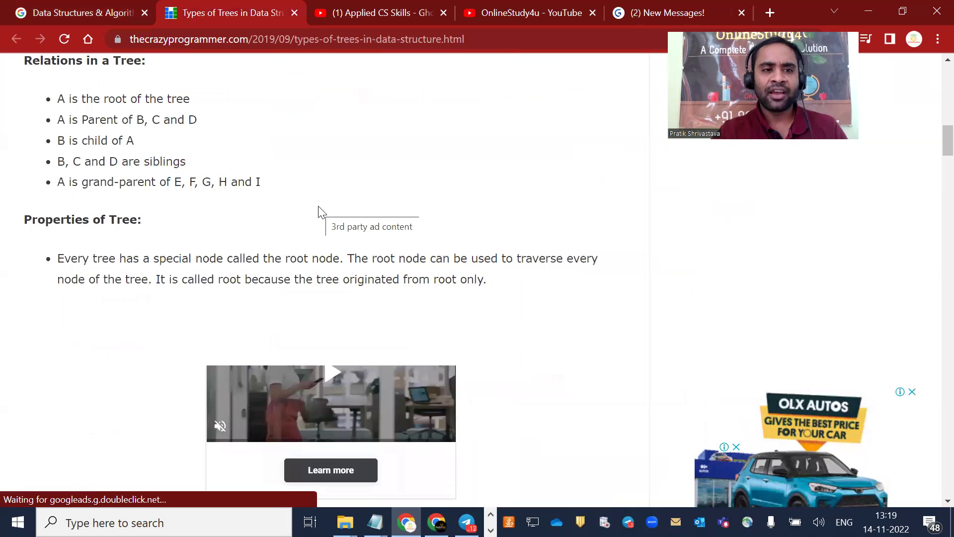
pyautogui.scroll(4, 318, 206)
pyautogui.scroll(4, 319, 206)
pyautogui.scroll(3, 318, 206)
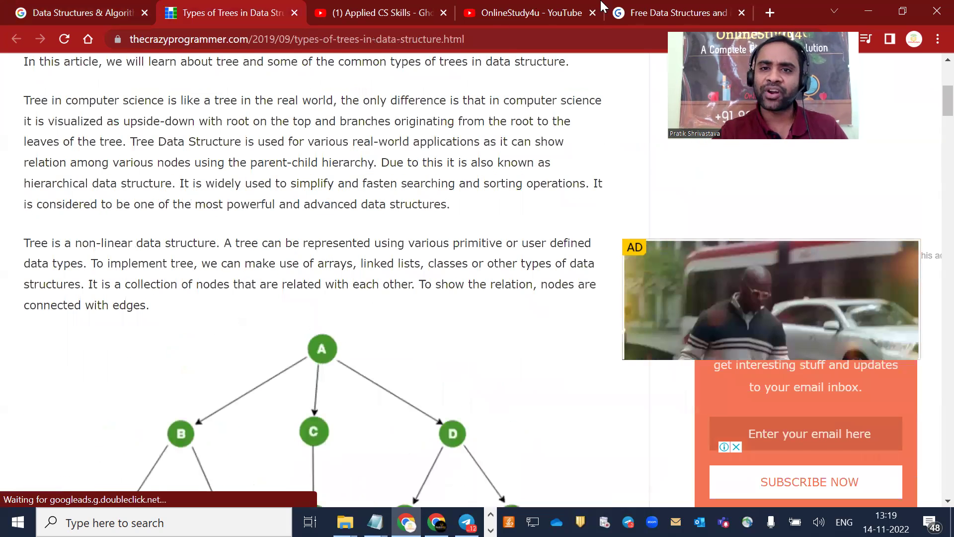
# Step: Review the Great Learning Data Structures in C course overview and its 'What you learn' topics
pyautogui.click(632, 13)
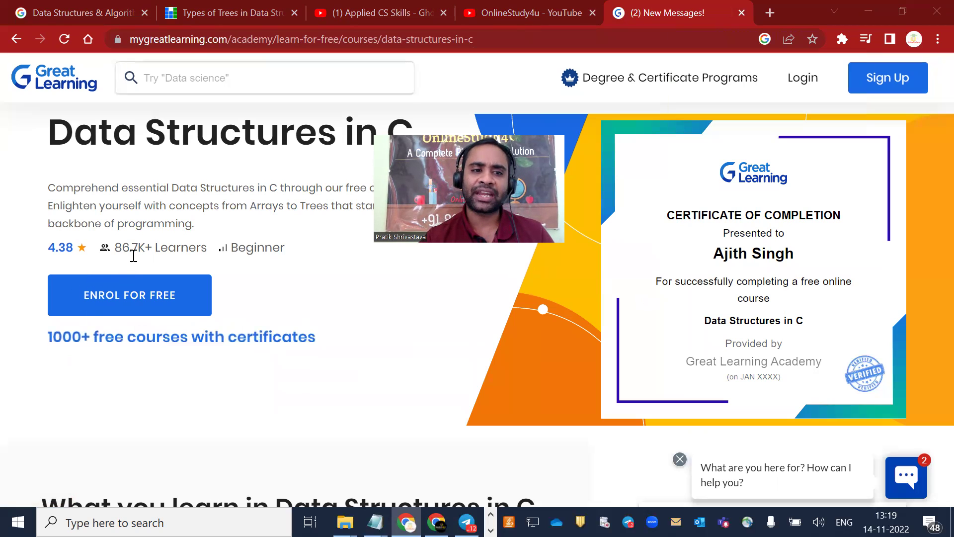
pyautogui.scroll(-5, 213, 269)
pyautogui.scroll(-2, 212, 269)
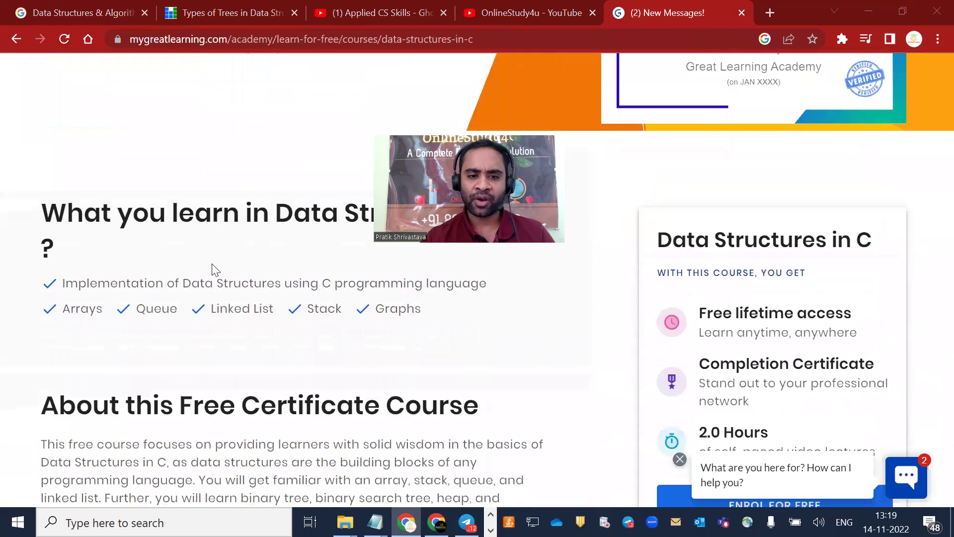
pyautogui.scroll(2, 212, 269)
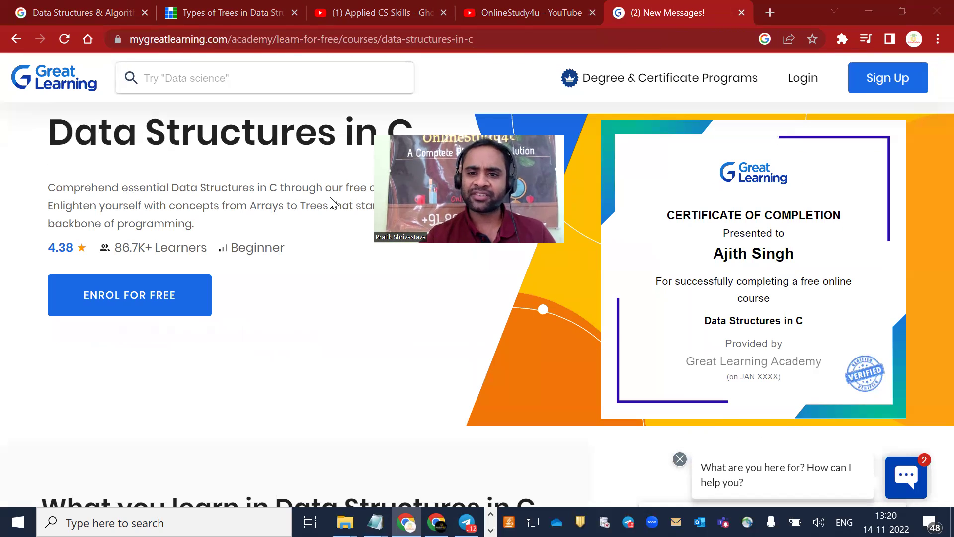
# Step: Revisit the Tech Dev Guide Trees resources, then return to OnlineStudy4u's Videos tab
pyautogui.click(80, 13)
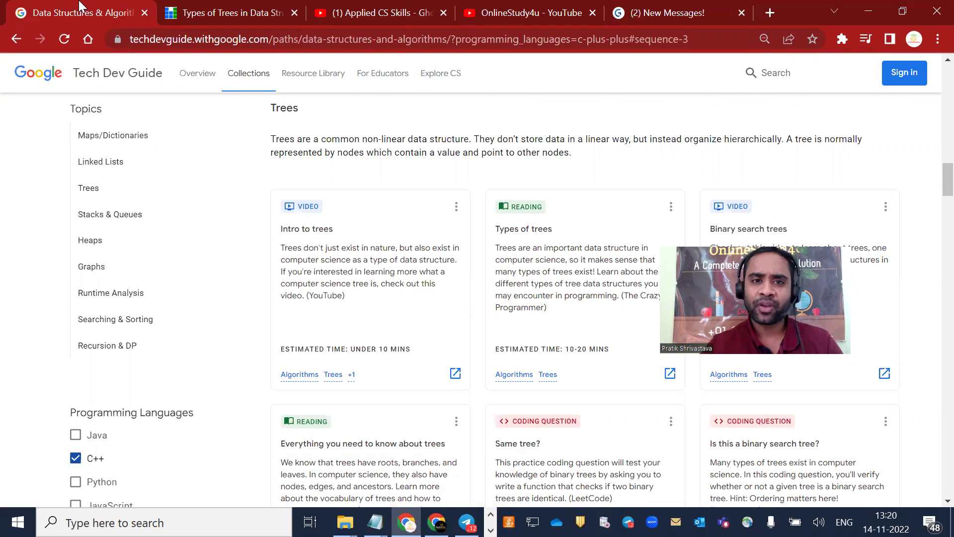
pyautogui.click(522, 13)
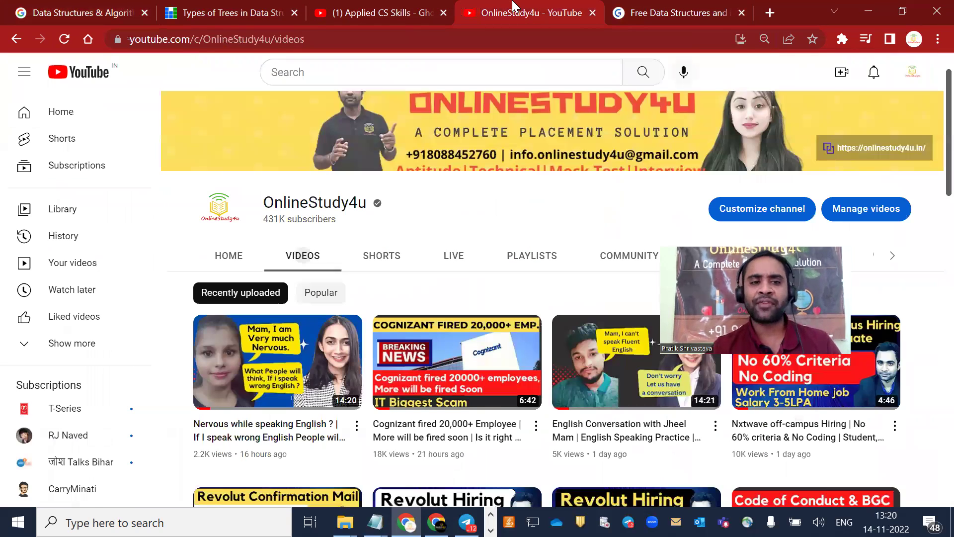
pyautogui.scroll(1, 486, 157)
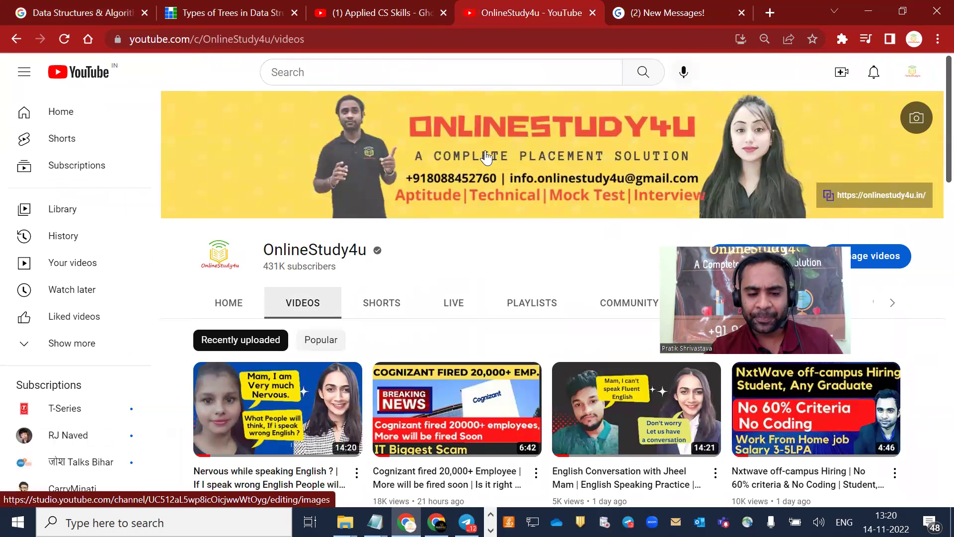